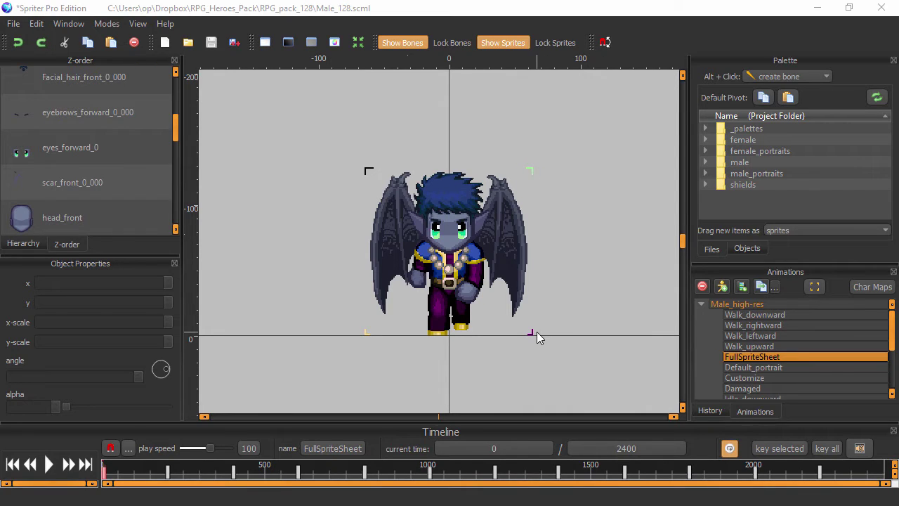
# Step back and forth through the FullSpriteSheet keyframes to examine the character's poses facing each direction
pyautogui.scroll(1, 507, 254)
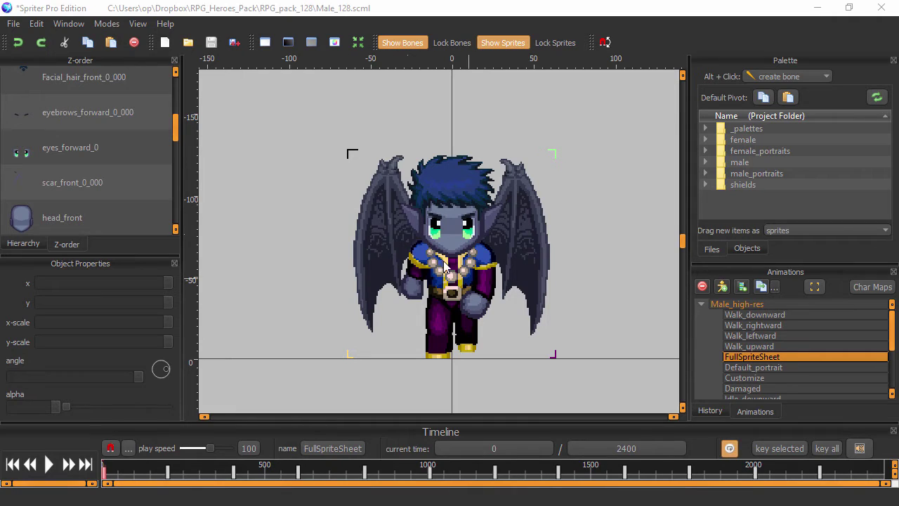
pyautogui.moveTo(420, 306); pyautogui.dragTo(396, 280)
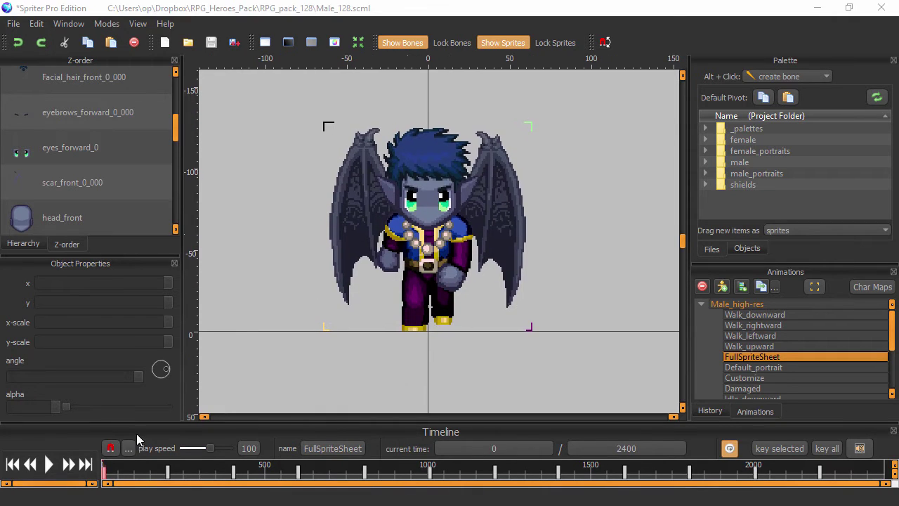
pyautogui.click(134, 470)
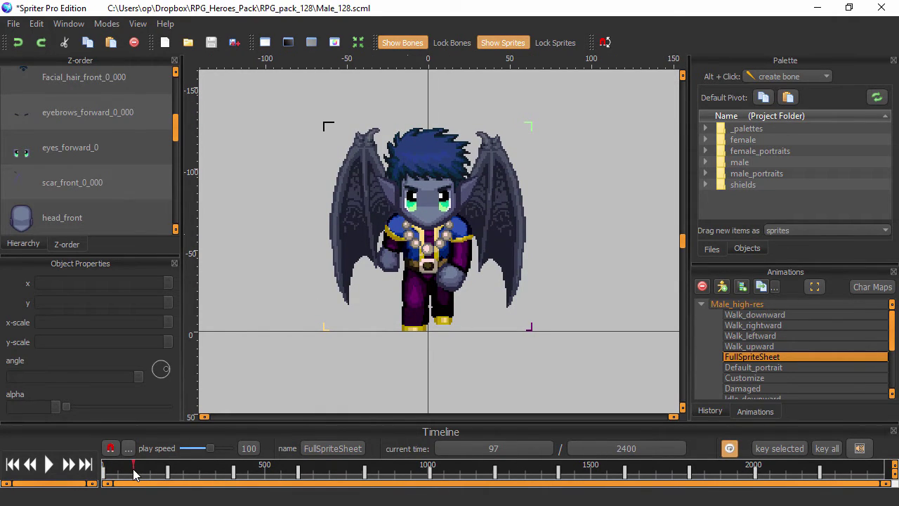
pyautogui.press('Right')
pyautogui.press('Right')
pyautogui.press('Right')
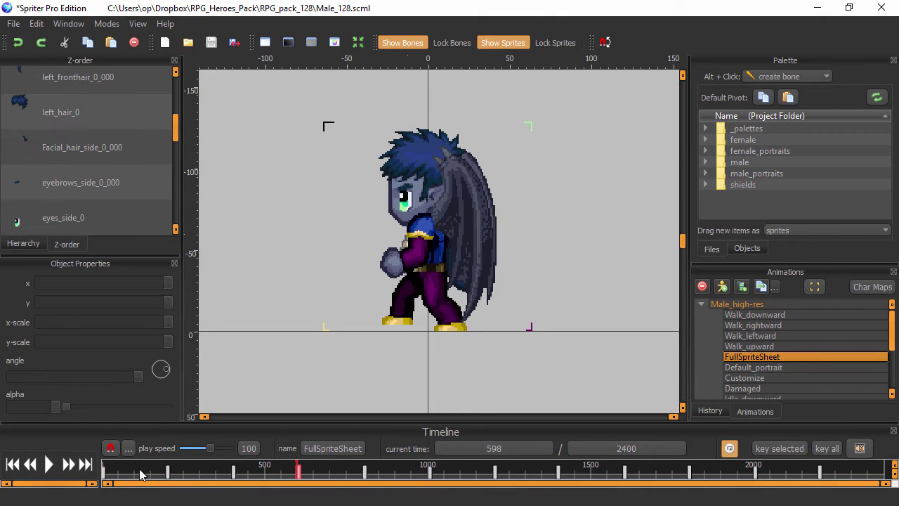
pyautogui.press('Right')
pyautogui.press('Right')
pyautogui.press('Right')
pyautogui.press('Right')
pyautogui.press('Right')
pyautogui.press('Right')
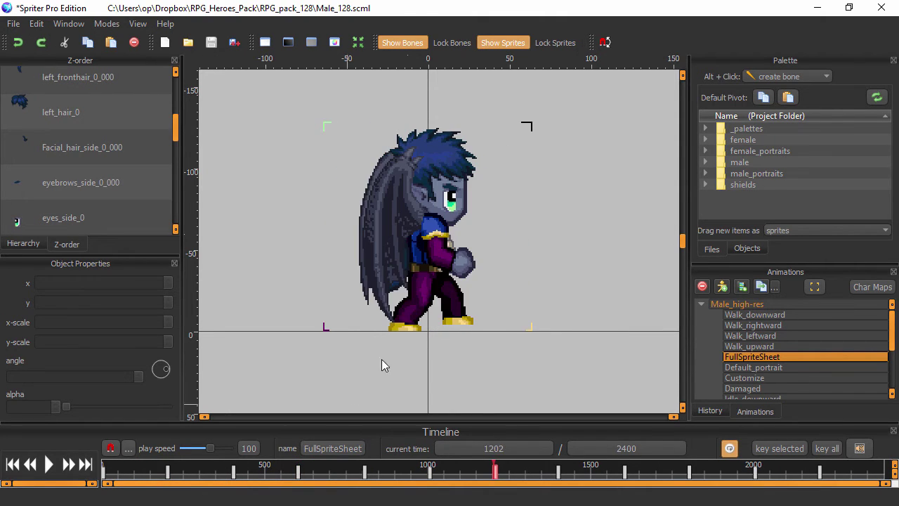
pyautogui.press('Left')
pyautogui.press('Left')
pyautogui.press('Left')
pyautogui.press('Left')
pyautogui.press('Left')
pyautogui.press('Left')
pyautogui.press('Left')
pyautogui.press('Left')
pyautogui.press('Left')
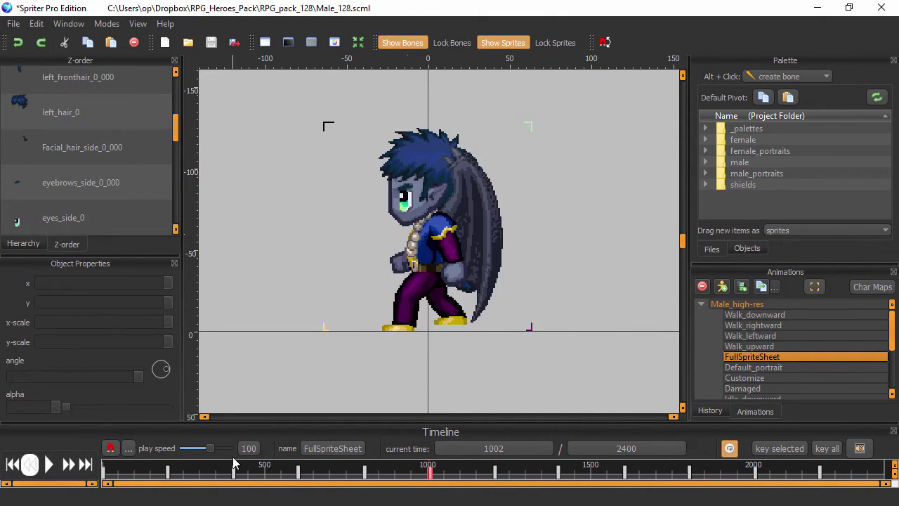
pyautogui.press('Right')
pyautogui.press('Right')
pyautogui.press('Right')
pyautogui.press('Right')
pyautogui.press('Right')
pyautogui.press('Right')
pyautogui.press('Right')
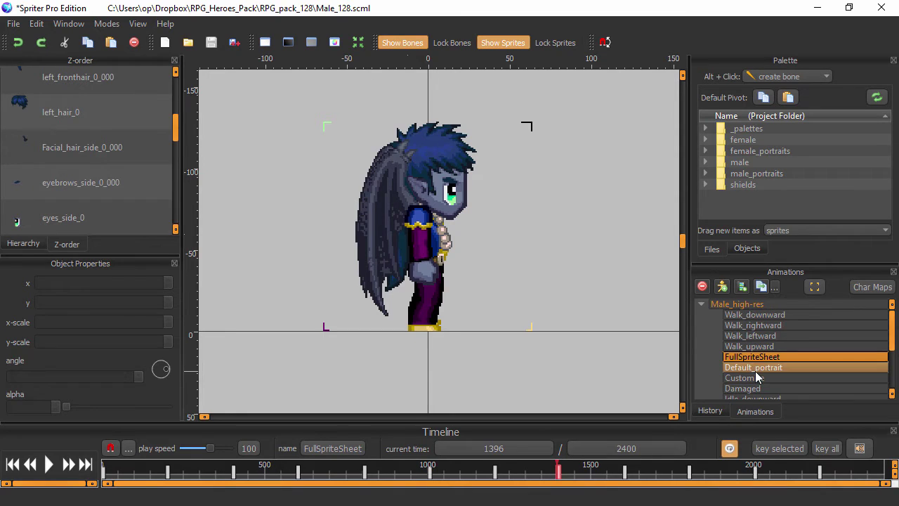
# Open the Default_portrait animation and examine the full portrait, including its wings
pyautogui.click(730, 368)
pyautogui.moveTo(544, 300); pyautogui.dragTo(393, 343)
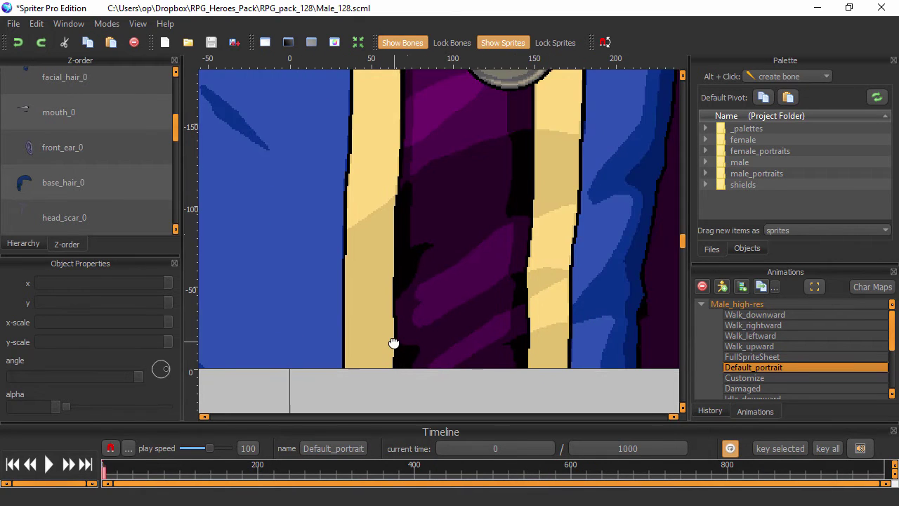
pyautogui.scroll(-10, 394, 343)
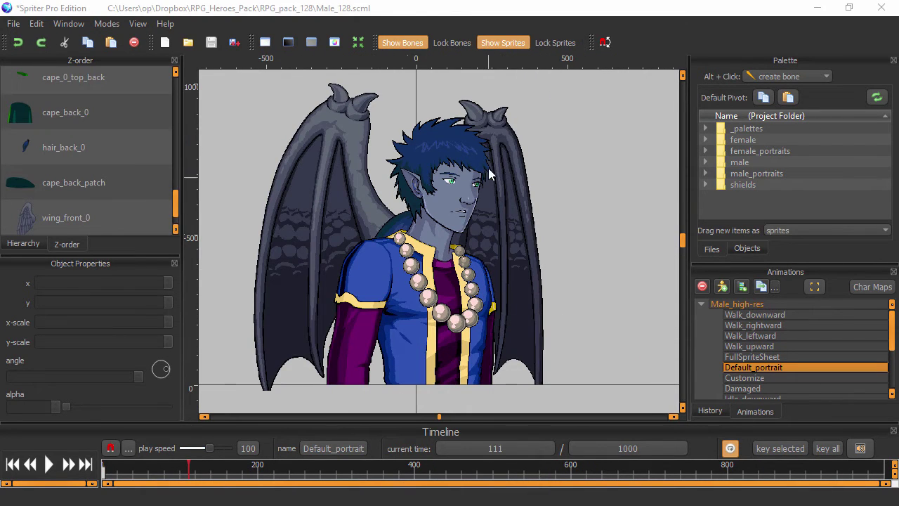
pyautogui.click(352, 109)
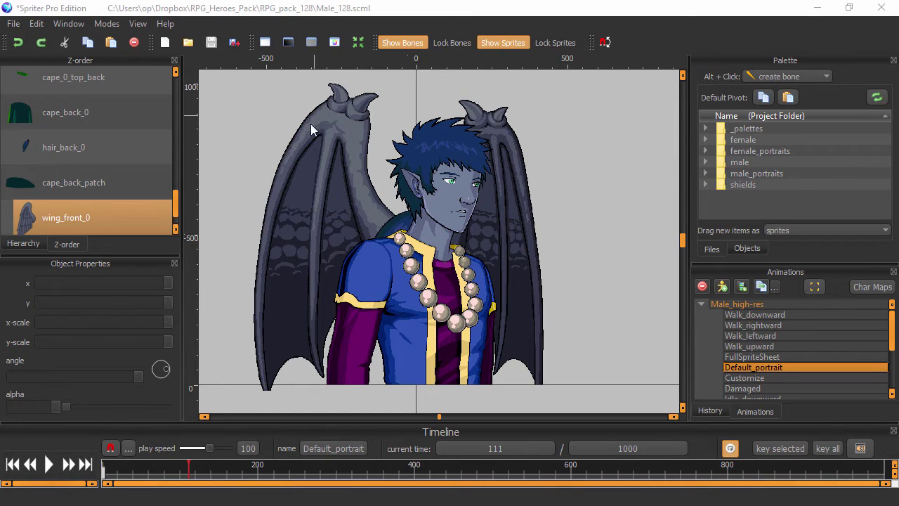
pyautogui.click(300, 360)
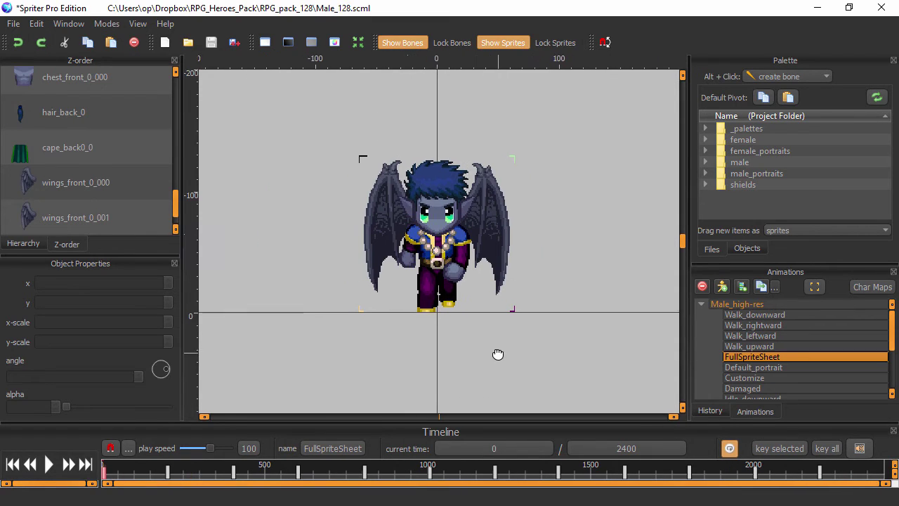
# Return to the FullSpriteSheet animation and open its bounding box settings, keeping the dialog clear of the character and the box edges
pyautogui.moveTo(498, 354); pyautogui.dragTo(503, 350)
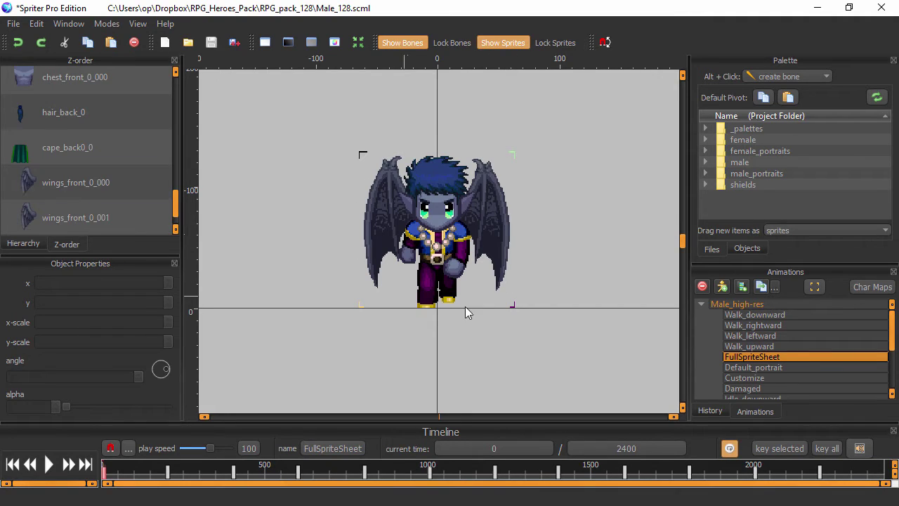
pyautogui.click(814, 290)
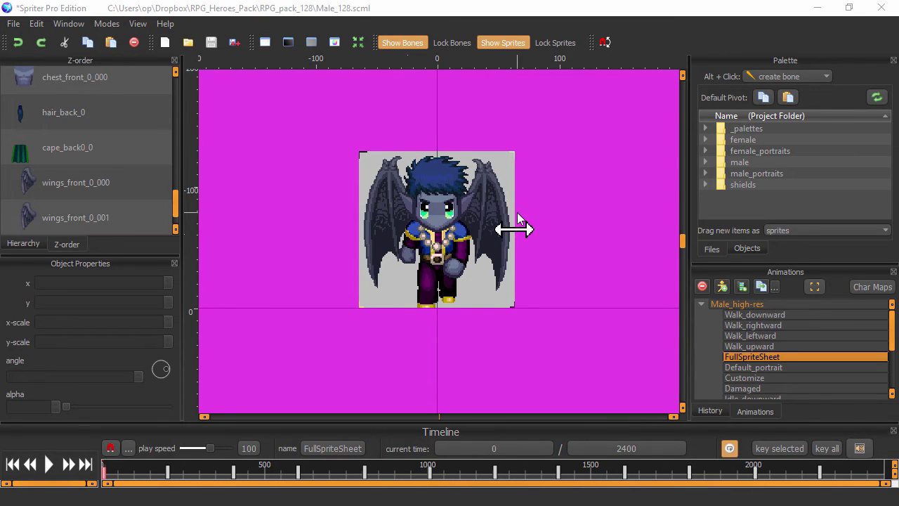
pyautogui.moveTo(514, 229)
pyautogui.mouseDown()
pyautogui.moveTo(563, 231)
pyautogui.moveTo(513, 225)
pyautogui.mouseUp()
pyautogui.scroll(2, 516, 206)
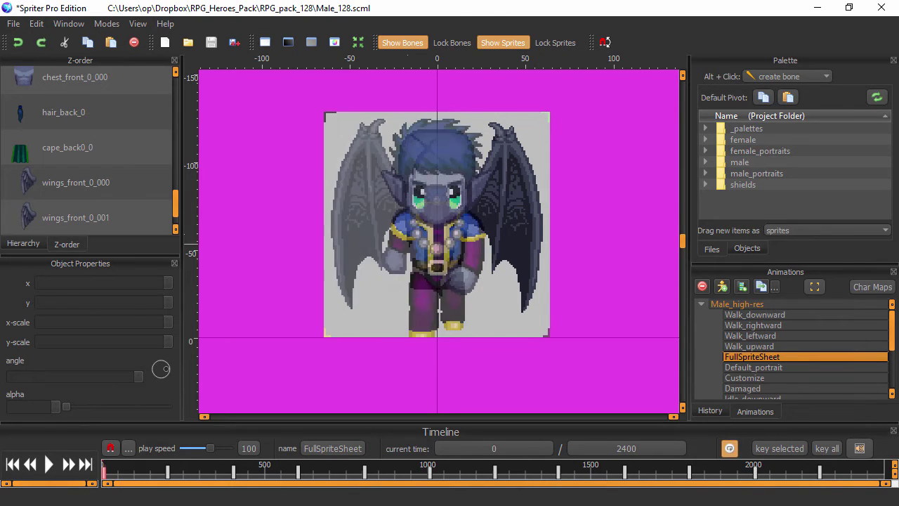
pyautogui.moveTo(120, 279); pyautogui.dragTo(657, 149)
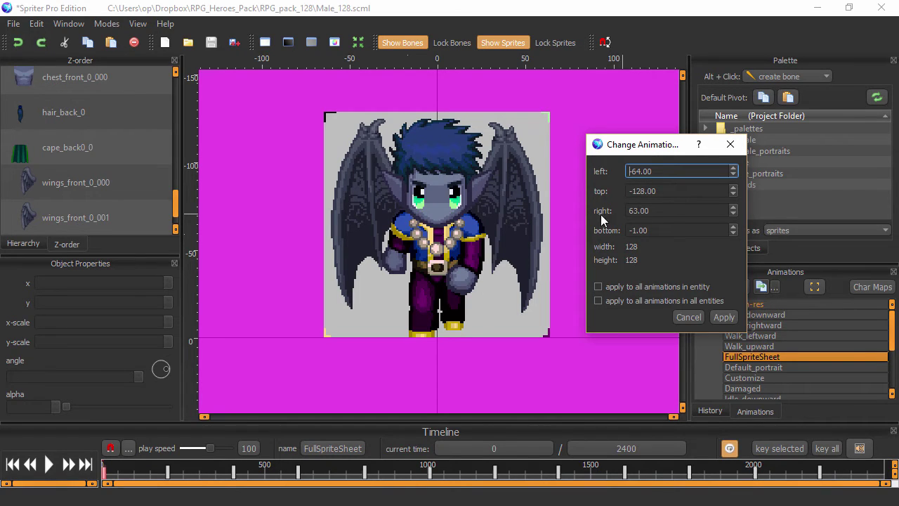
pyautogui.moveTo(437, 111)
pyautogui.mouseDown()
pyautogui.moveTo(439, 83)
pyautogui.moveTo(432, 134)
pyautogui.moveTo(440, 111)
pyautogui.mouseUp()
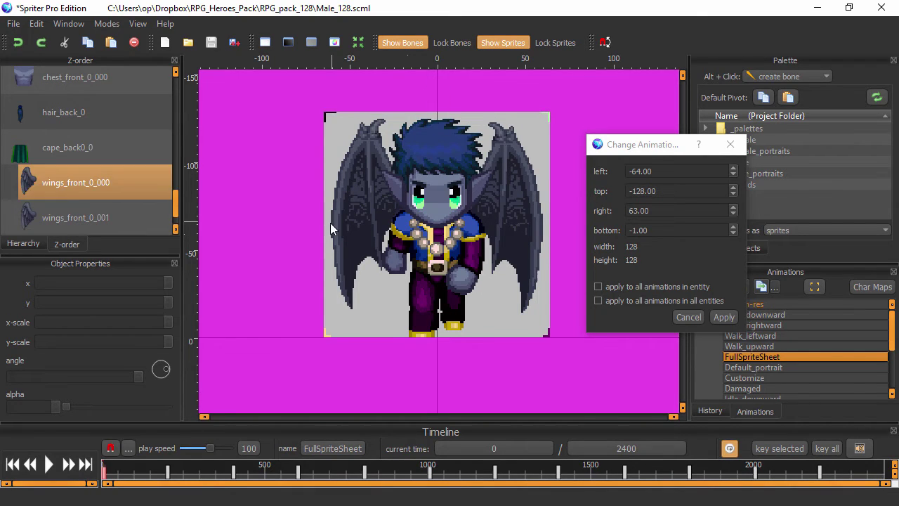
pyautogui.moveTo(320, 224)
pyautogui.mouseDown()
pyautogui.moveTo(291, 222)
pyautogui.moveTo(323, 225)
pyautogui.mouseUp()
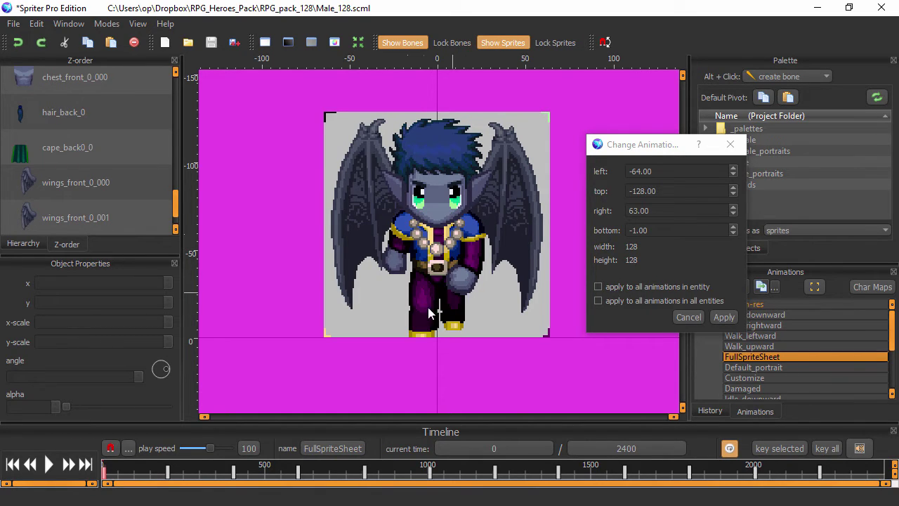
# Step through all FullSpriteSheet keyframes to check whether every pose fits inside the bounding box
pyautogui.moveTo(105, 470)
pyautogui.mouseDown()
pyautogui.moveTo(361, 471)
pyautogui.moveTo(92, 485)
pyautogui.mouseUp()
pyautogui.press('.')
pyautogui.press('.')
pyautogui.press('.')
pyautogui.press(',')
pyautogui.press(',')
pyautogui.press(',')
pyautogui.press(',')
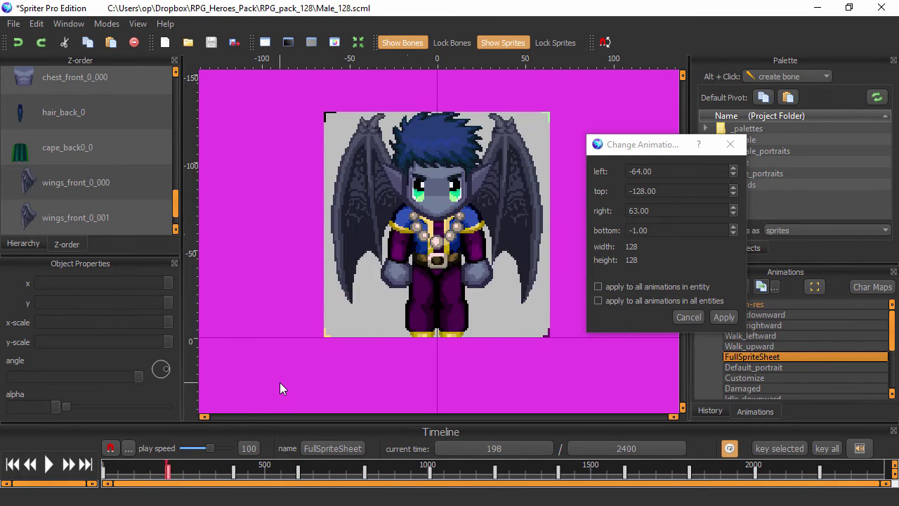
pyautogui.press('.')
pyautogui.press('.')
pyautogui.press('.')
pyautogui.press('.')
pyautogui.press('.')
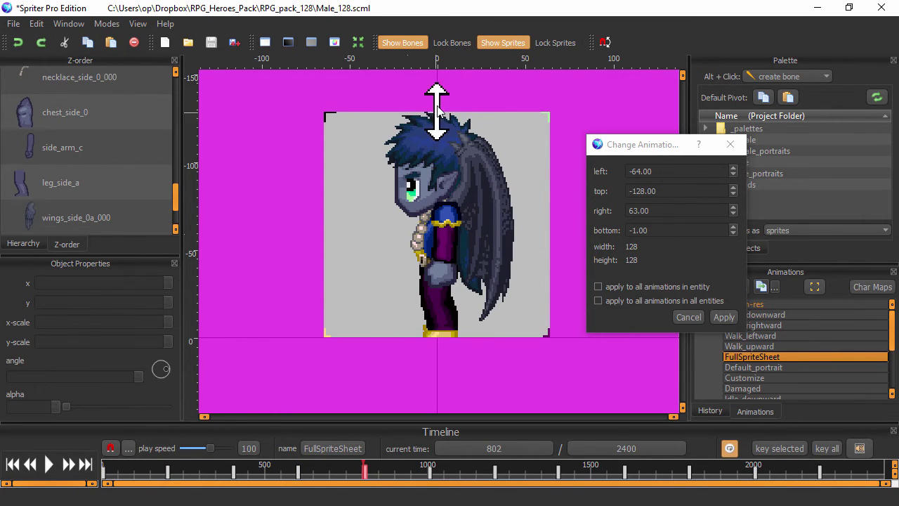
pyautogui.press('.')
pyautogui.press('.')
pyautogui.press('.')
pyautogui.press('.')
pyautogui.press('.')
pyautogui.press('.')
pyautogui.press('.')
pyautogui.press('.')
pyautogui.press('.')
pyautogui.press('.')
pyautogui.press('.')
pyautogui.press('.')
pyautogui.press('.')
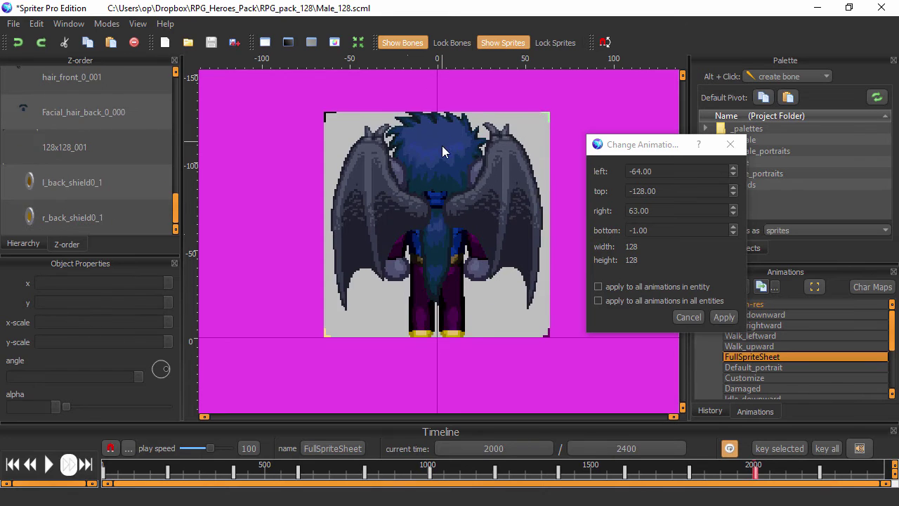
pyautogui.press('.')
pyautogui.press('.')
pyautogui.press('.')
pyautogui.press('.')
pyautogui.press('.')
pyautogui.press('.')
pyautogui.press('.')
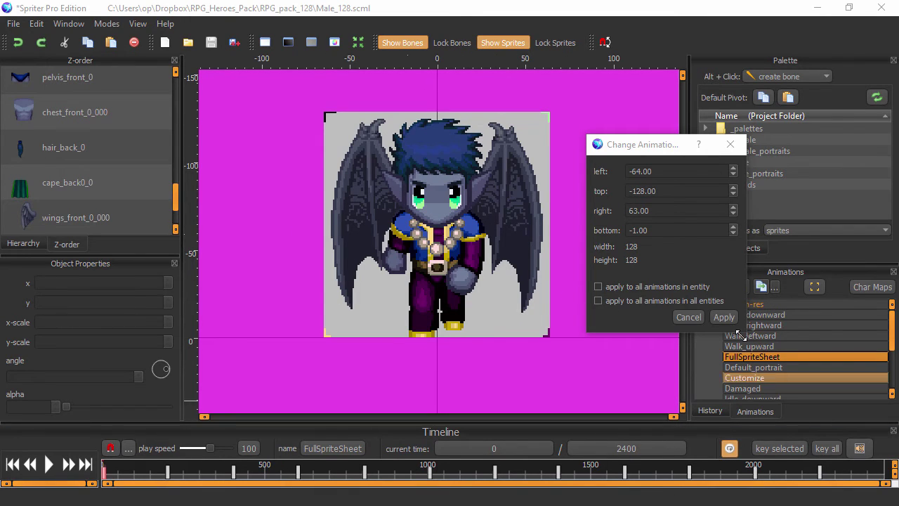
# Select the Idle_downward animation and apply the 128 by 128 bounding box to all animations in the entity
pyautogui.moveTo(891, 340); pyautogui.dragTo(891, 363)
pyautogui.scroll(1, 894, 369)
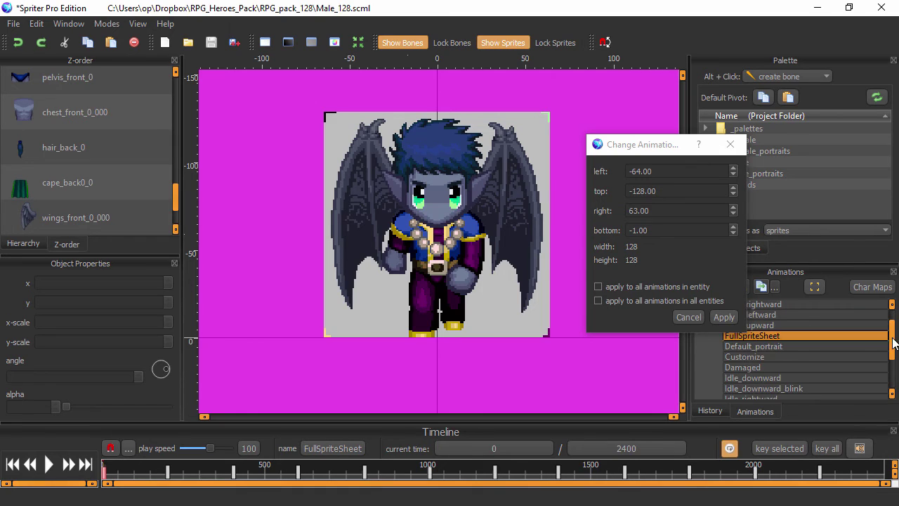
pyautogui.click(753, 380)
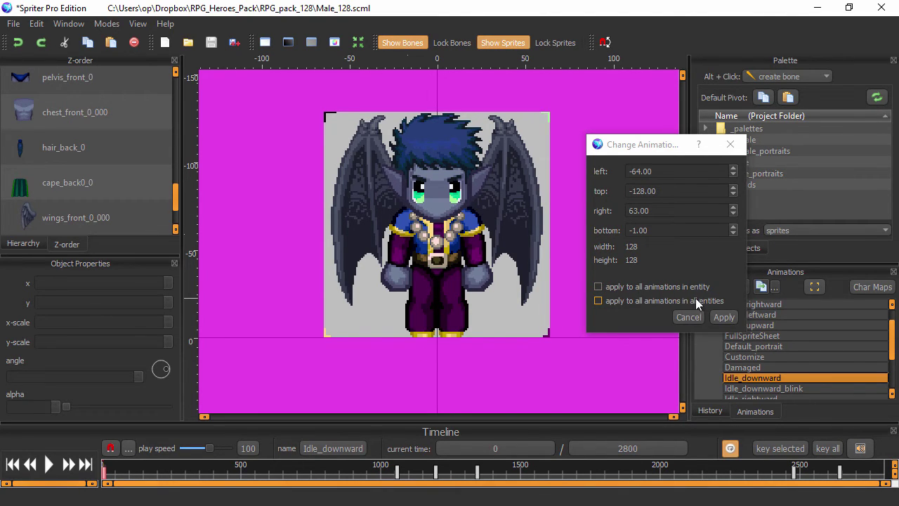
pyautogui.click(598, 286)
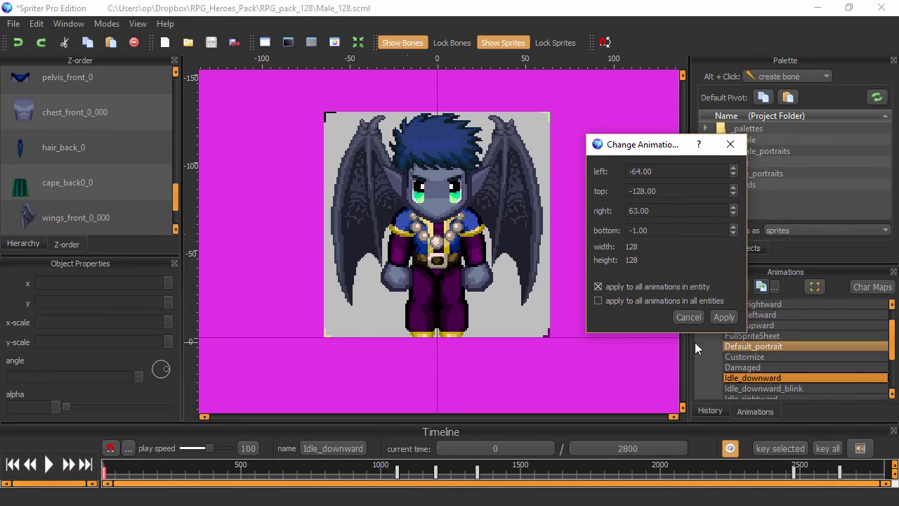
pyautogui.click(724, 317)
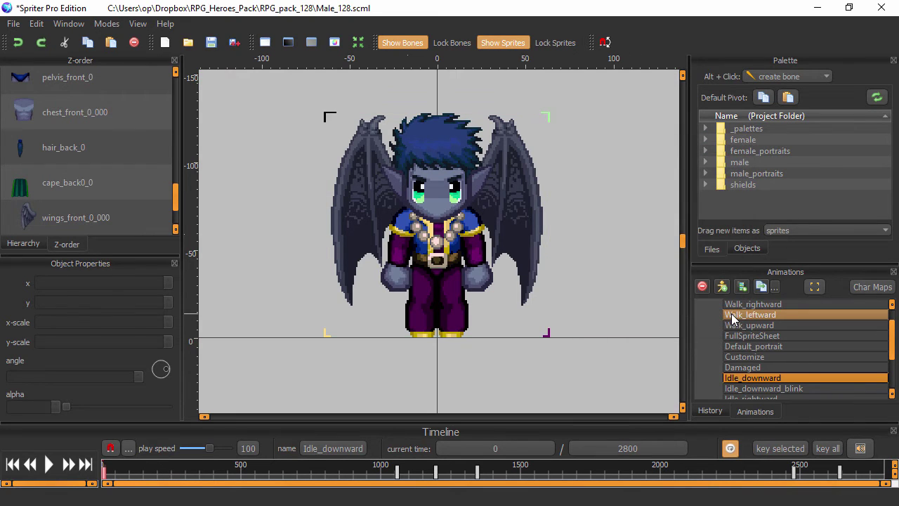
# Switch to the Default_portrait animation with the whole portrait in view
pyautogui.scroll(-2, 779, 366)
pyautogui.scroll(3, 775, 362)
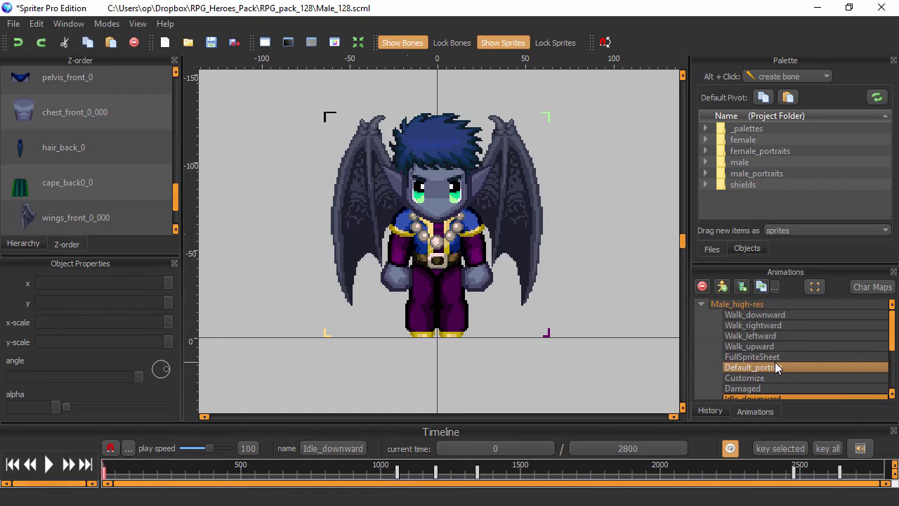
pyautogui.scroll(-3, 772, 334)
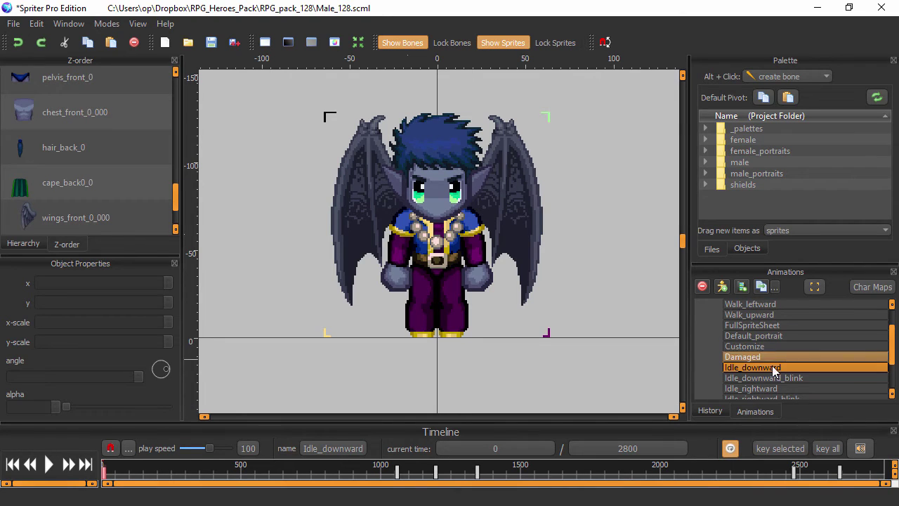
pyautogui.click(733, 337)
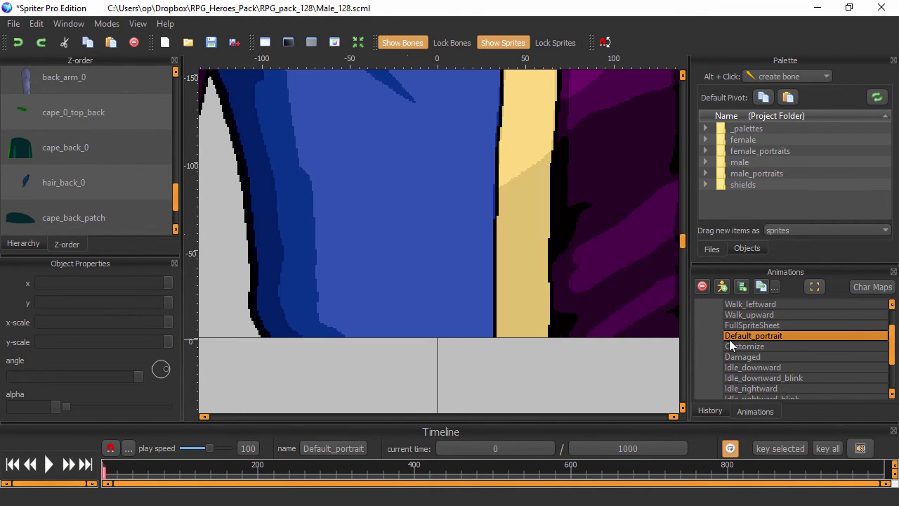
pyautogui.moveTo(480, 279); pyautogui.dragTo(351, 372)
pyautogui.scroll(-6, 404, 288)
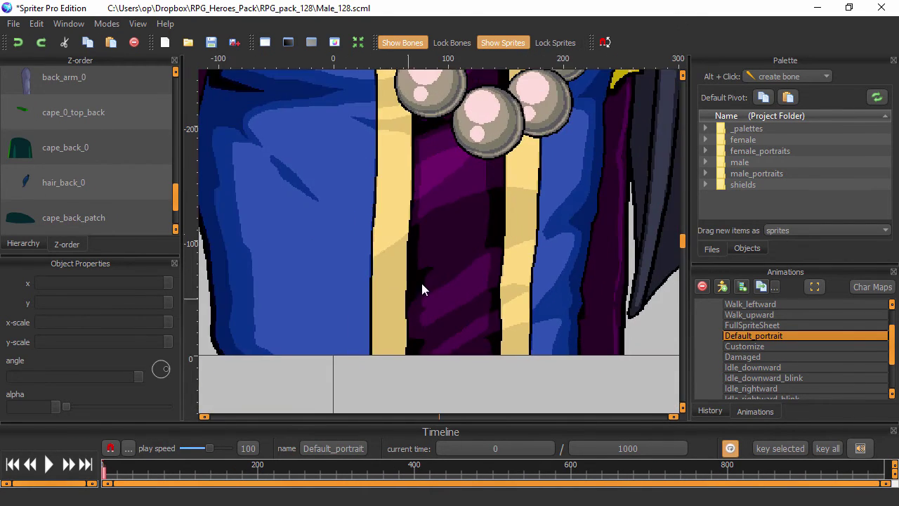
pyautogui.moveTo(513, 260); pyautogui.dragTo(554, 388)
pyautogui.scroll(-3, 540, 316)
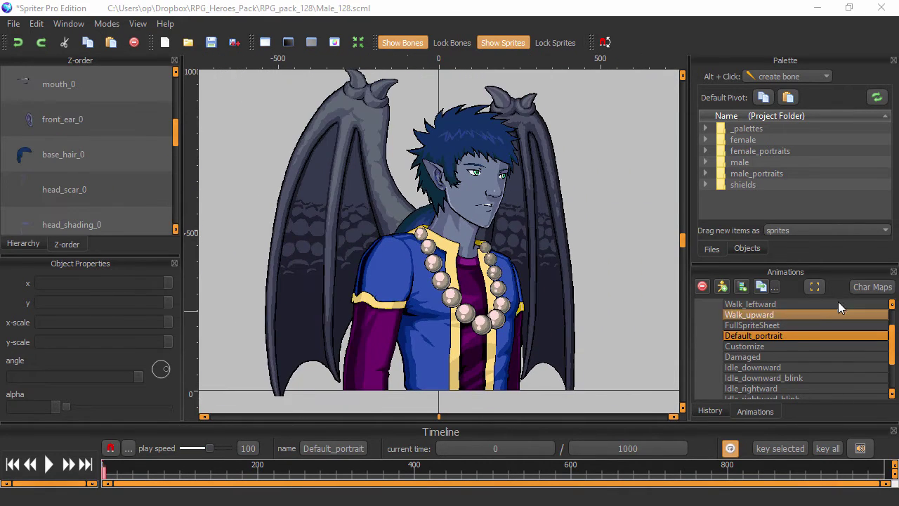
# Enlarge the Default_portrait bounding box around the portrait to about left -476, top -928, right 383, bottom -1, and apply it to this animation only
pyautogui.click(815, 286)
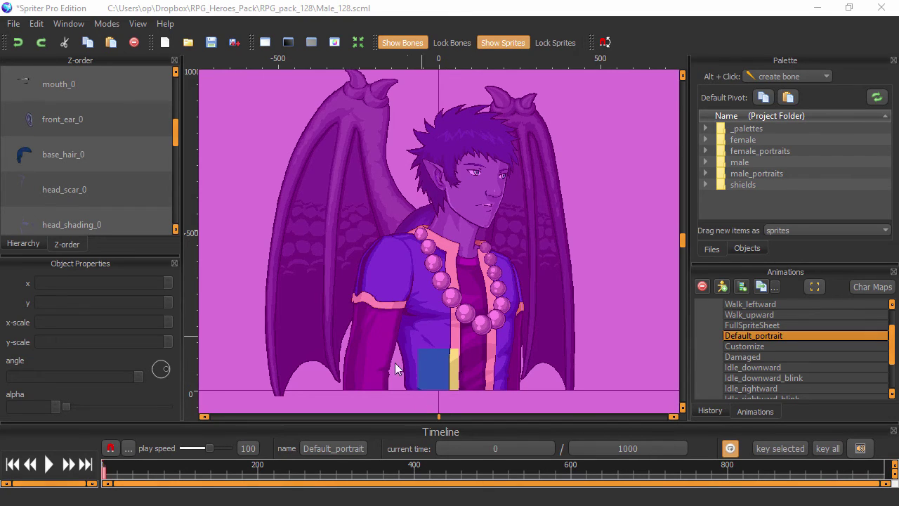
pyautogui.moveTo(436, 348); pyautogui.dragTo(453, 91)
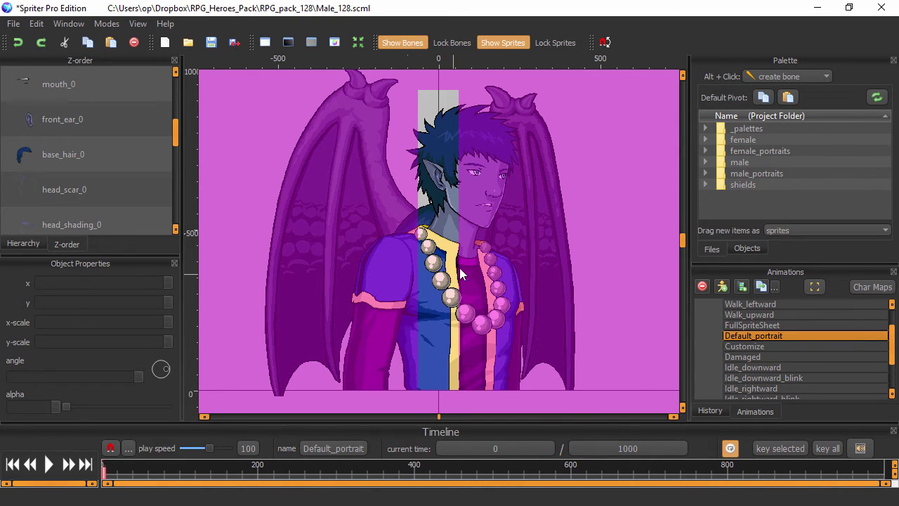
pyautogui.moveTo(456, 242); pyautogui.dragTo(563, 243)
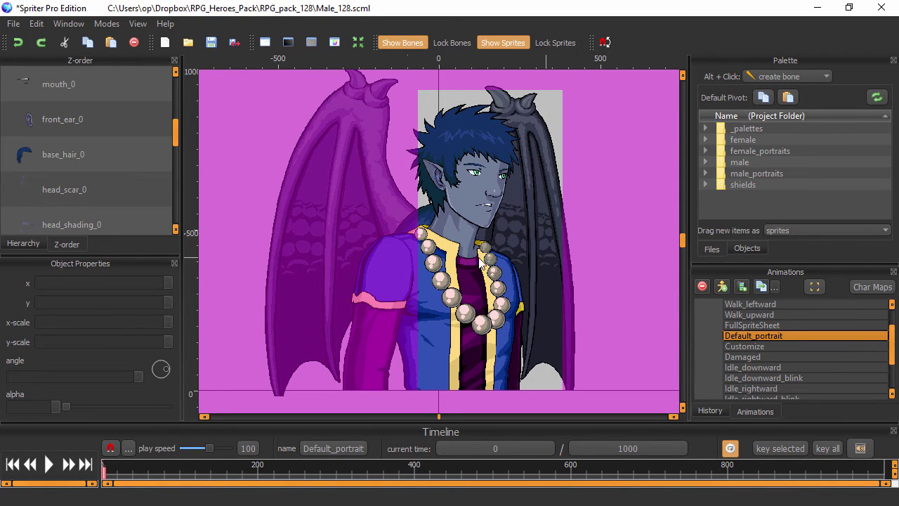
pyautogui.moveTo(417, 242); pyautogui.dragTo(285, 238)
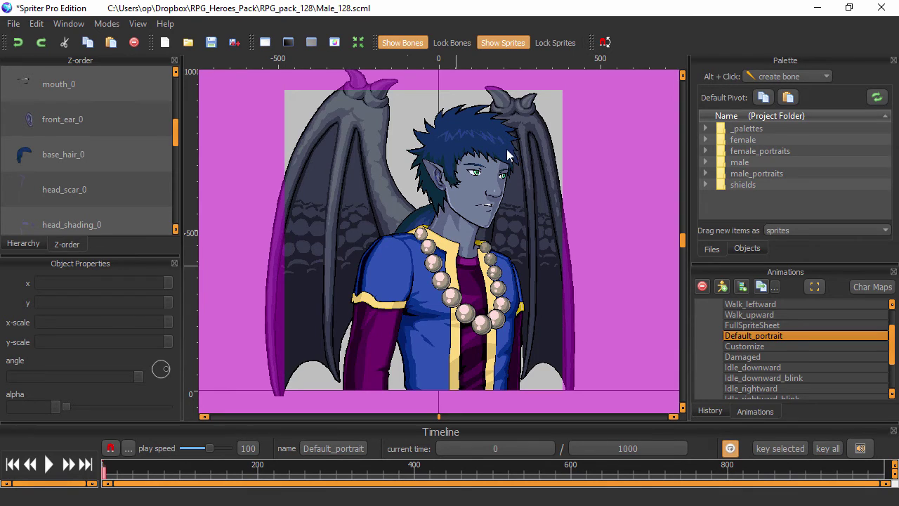
pyautogui.doubleClick(408, 218)
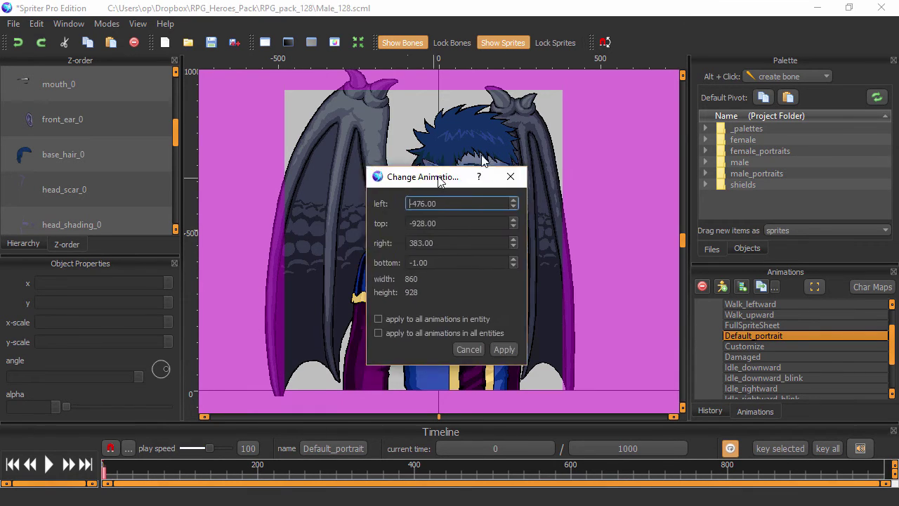
pyautogui.moveTo(439, 178); pyautogui.dragTo(630, 136)
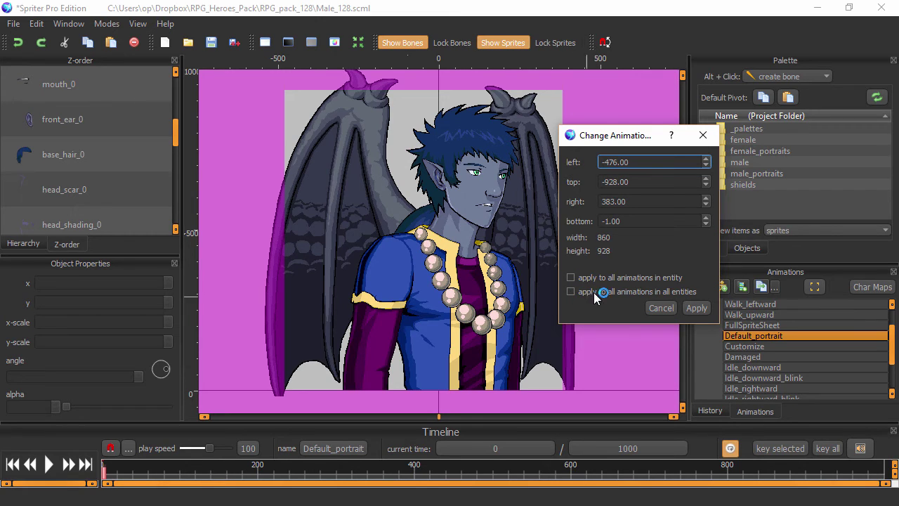
pyautogui.click(696, 308)
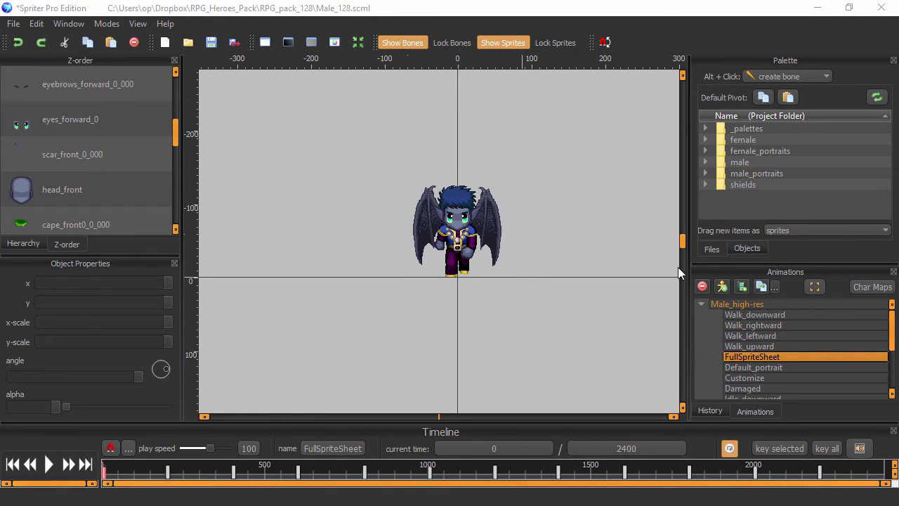
# Start a PNG/GIF export of the FullSpriteSheet animation with the source rectangle set to the animation preset
pyautogui.click(13, 23)
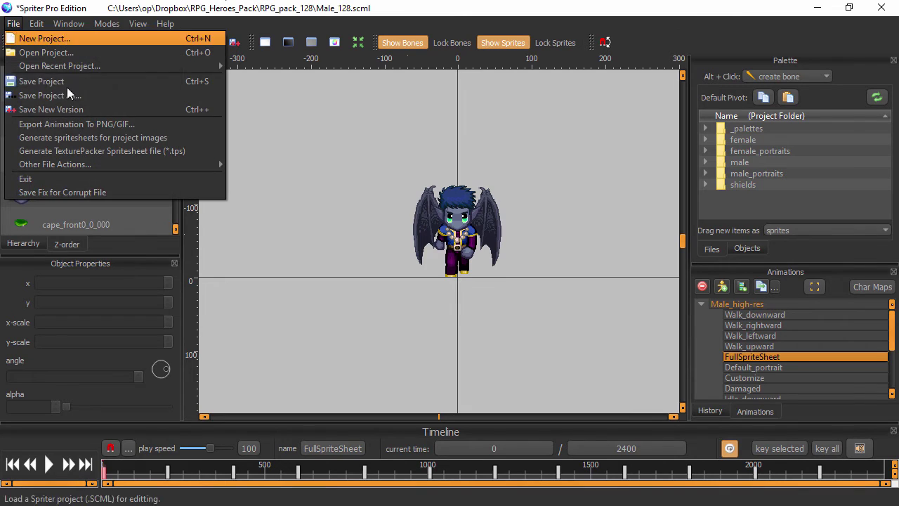
pyautogui.click(90, 121)
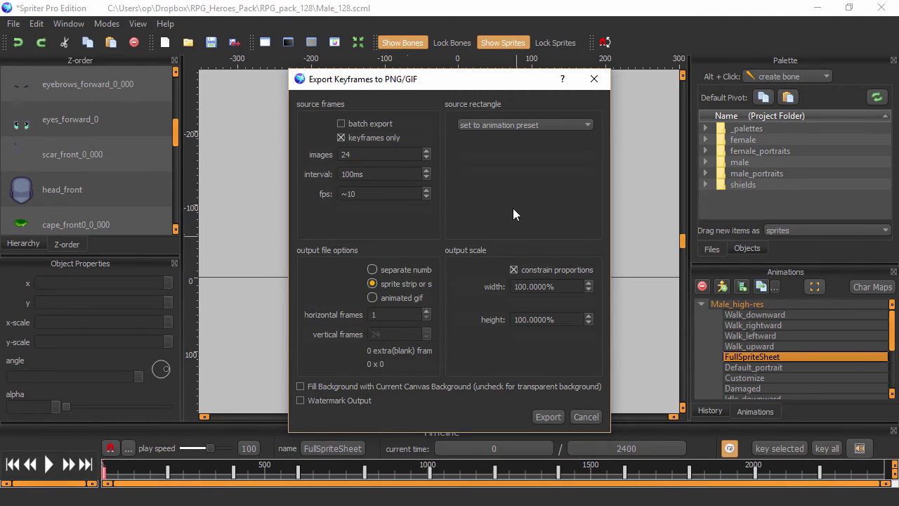
pyautogui.click(532, 126)
pyautogui.click(514, 113)
pyautogui.click(558, 127)
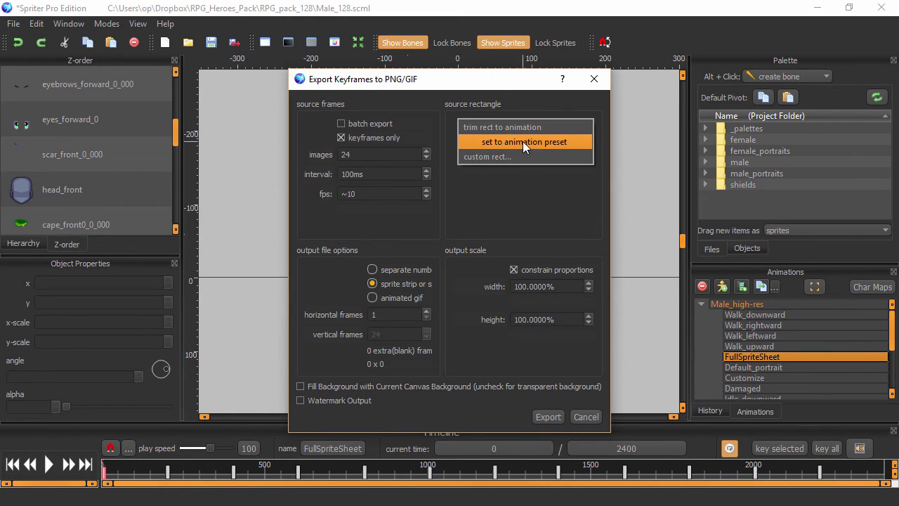
pyautogui.click(522, 142)
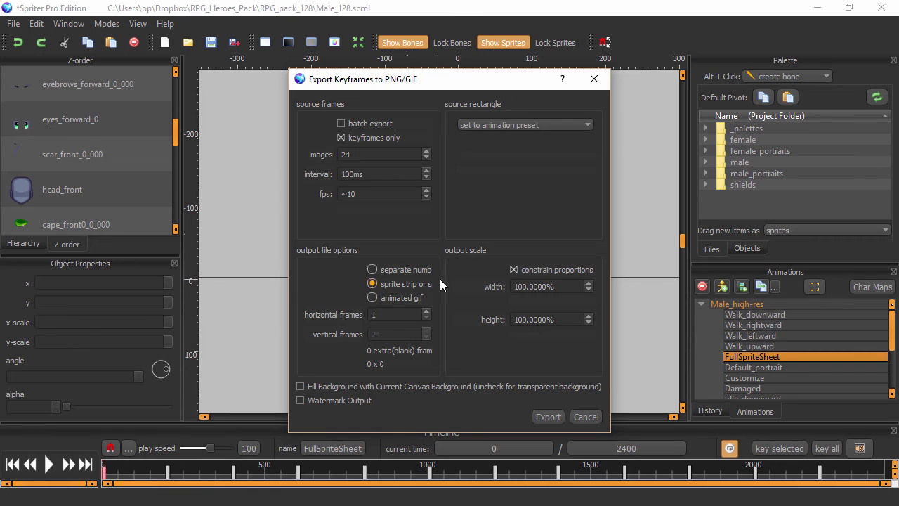
# Set the sprite sheet to 3 horizontal frames and export it to the Desktop as characterSheet
pyautogui.doubleClick(390, 315)
pyautogui.write('3')
pyautogui.click(536, 416)
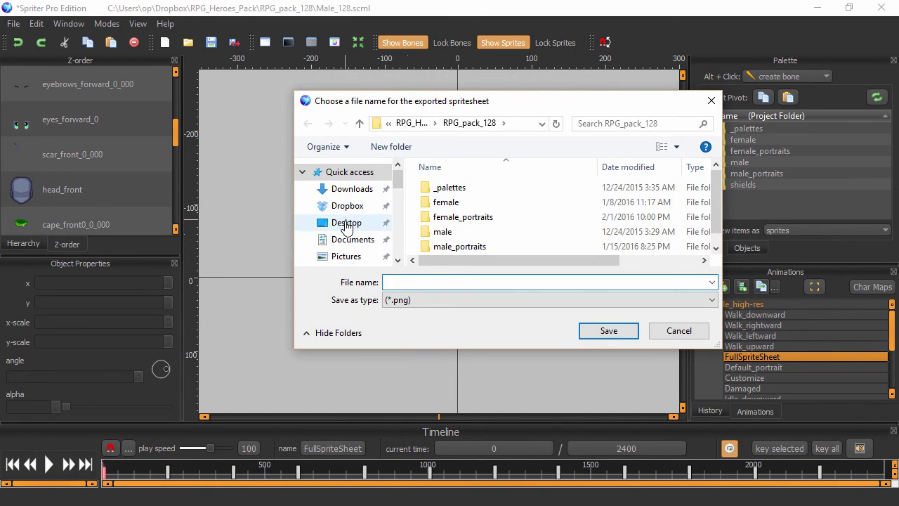
pyautogui.click(347, 222)
pyautogui.click(409, 281)
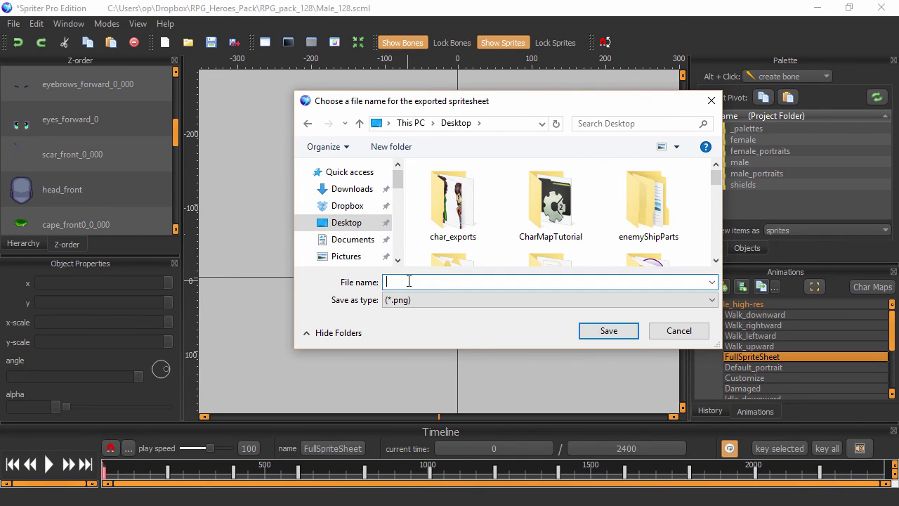
pyautogui.write('characterSheet')
pyautogui.click(608, 330)
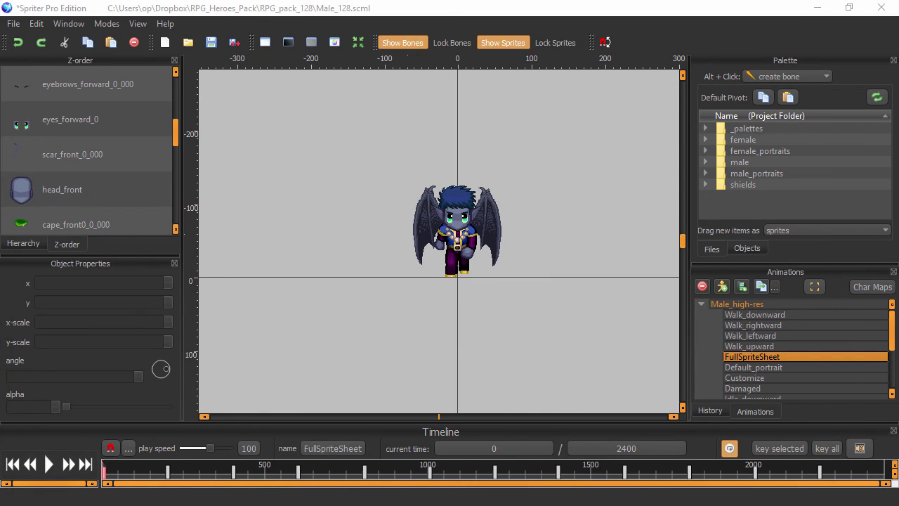
# Examine the character poses in the exported characterSheet.png in Photo Gallery
pyautogui.moveTo(0, 120); pyautogui.dragTo(530, 54)
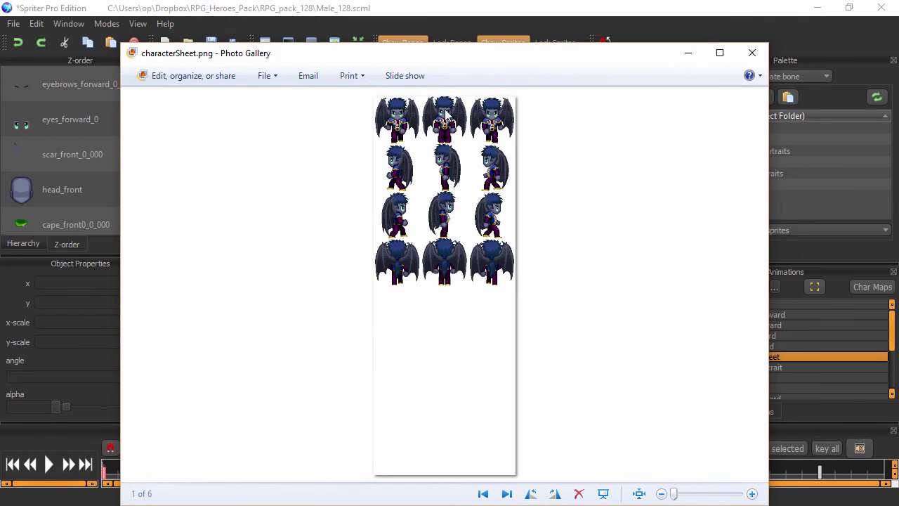
pyautogui.scroll(3, 431, 141)
pyautogui.scroll(-1, 431, 140)
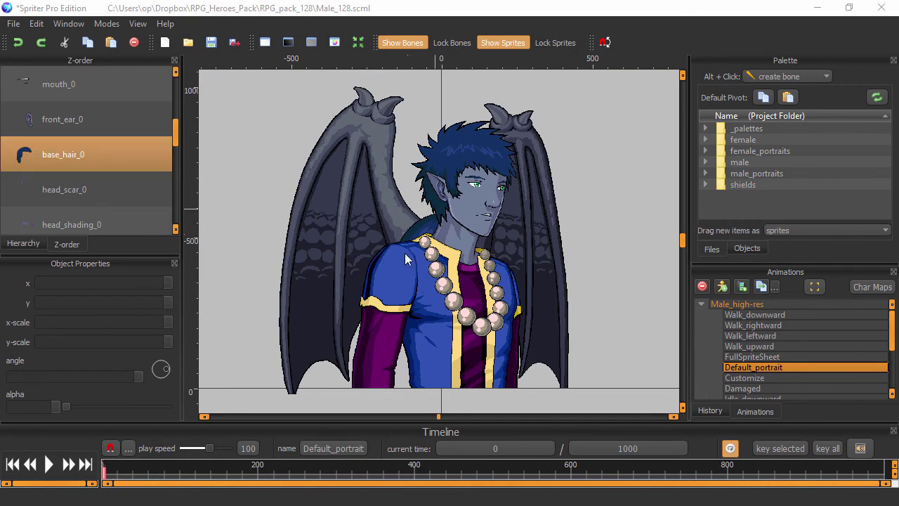
# Export the Default_portrait animation to the Desktop as separate numbered PNG images with the base name portrait, using the animation preset rectangle
pyautogui.click(13, 23)
pyautogui.click(62, 125)
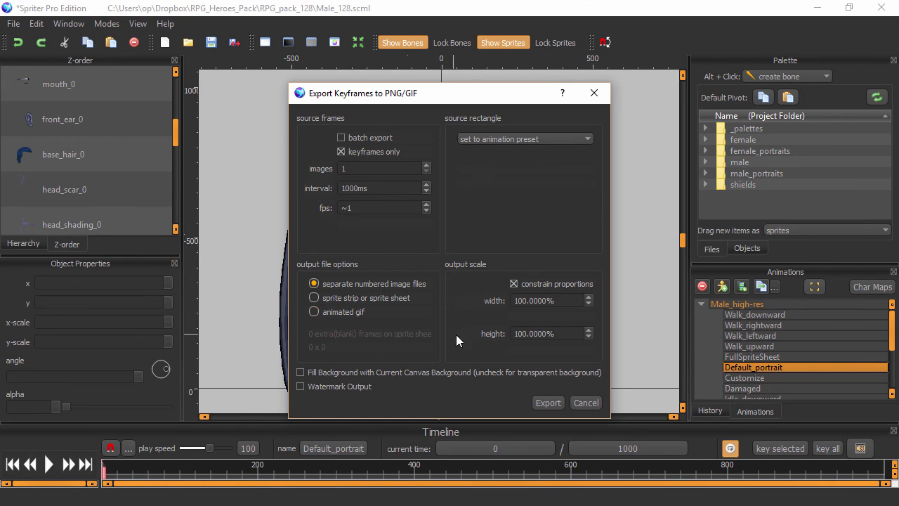
pyautogui.click(538, 402)
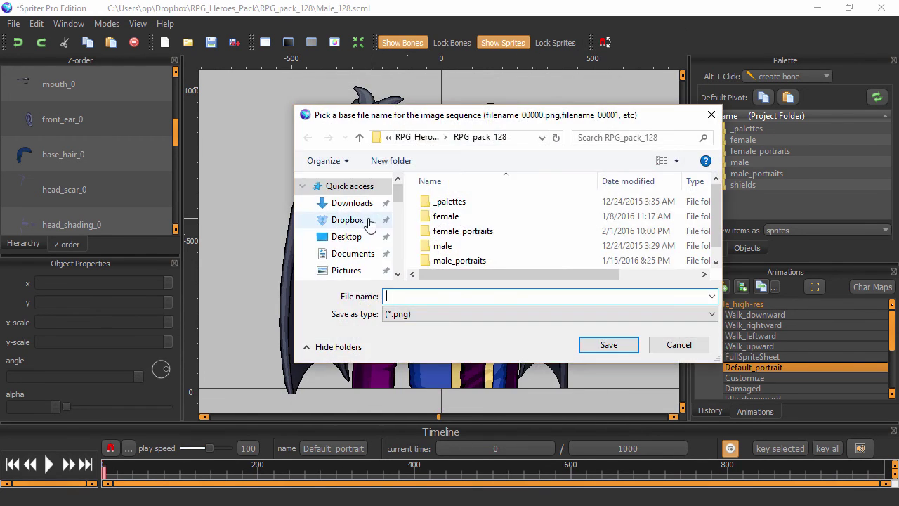
pyautogui.click(346, 236)
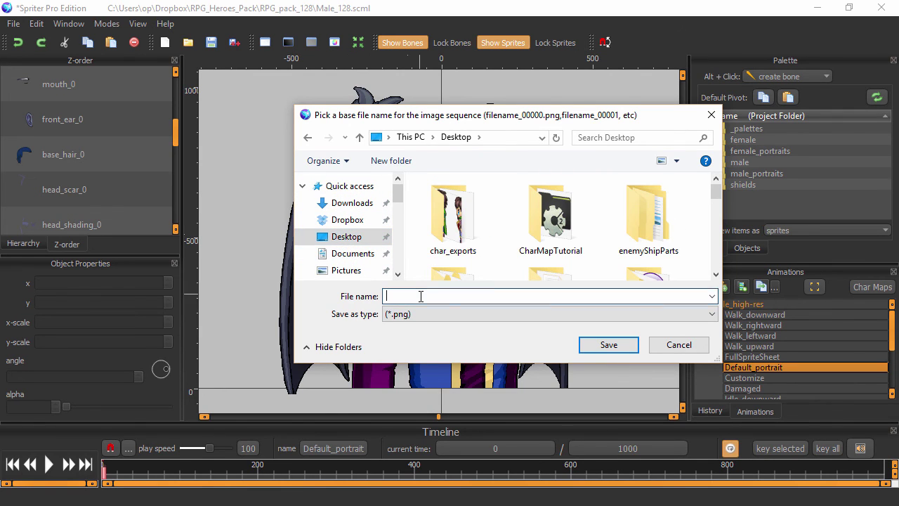
pyautogui.click(420, 297)
pyautogui.write('portrait')
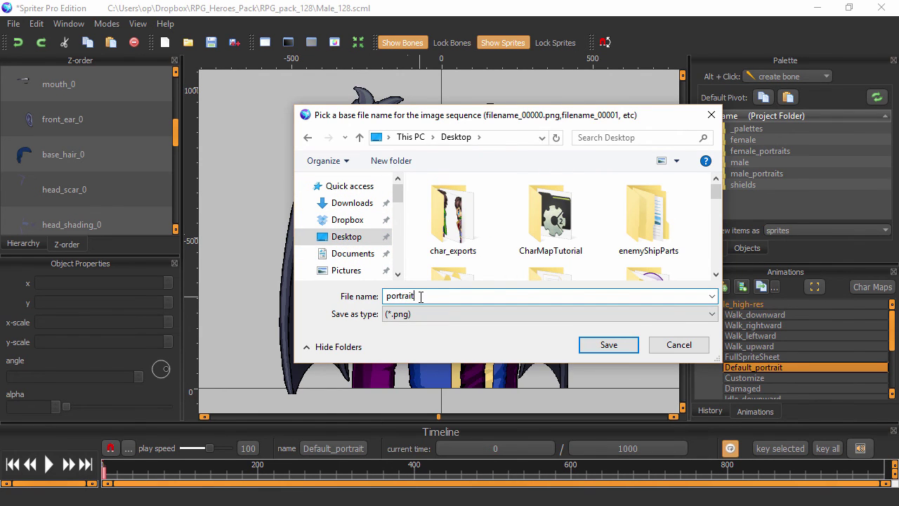
pyautogui.click(588, 342)
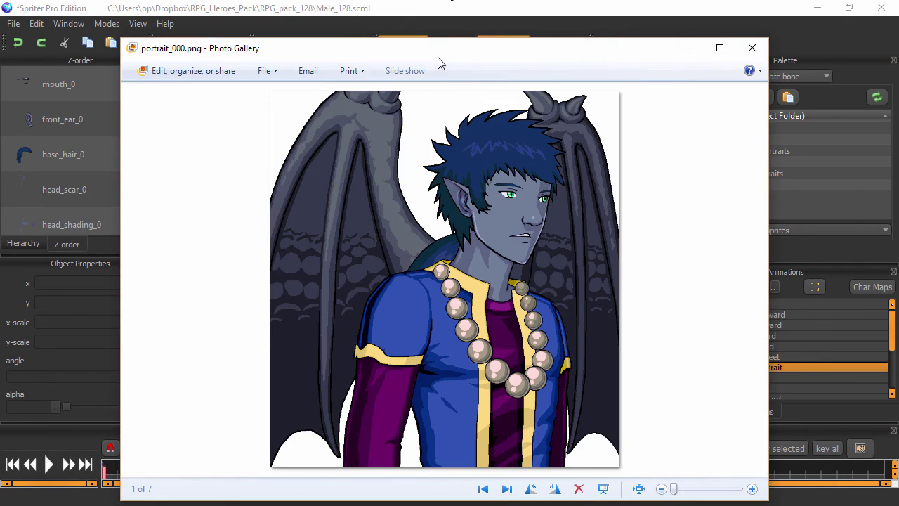
# Check the framing of the exported portrait_000.png in Photo Gallery, then close the image
pyautogui.moveTo(485, 61); pyautogui.dragTo(469, 39)
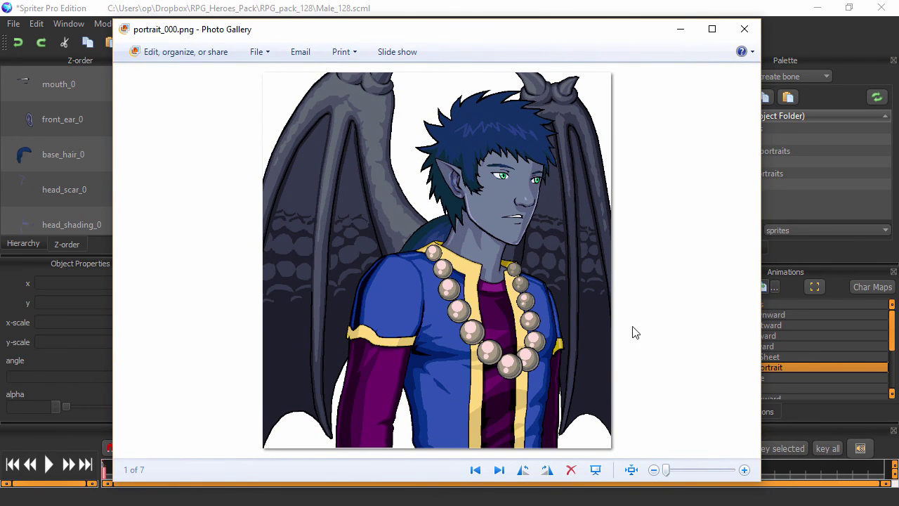
pyautogui.click(744, 28)
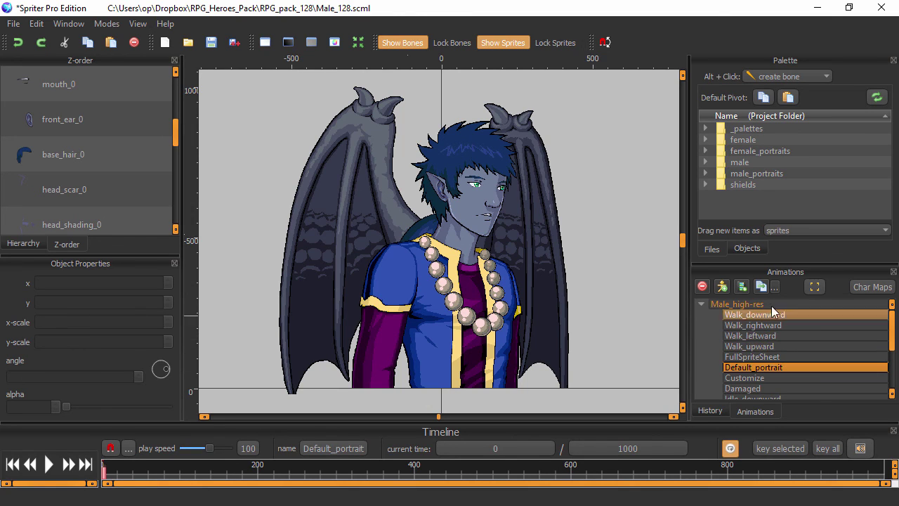
pyautogui.scroll(-2, 772, 354)
pyautogui.scroll(2, 772, 354)
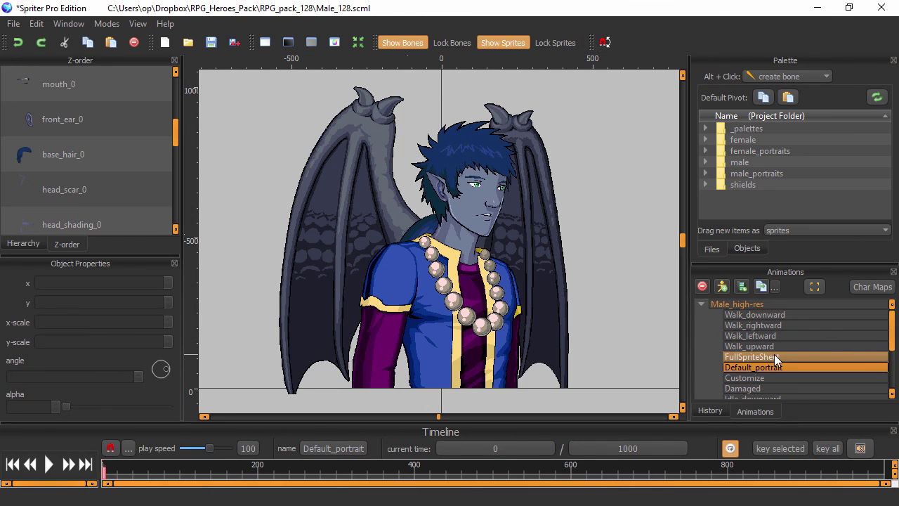